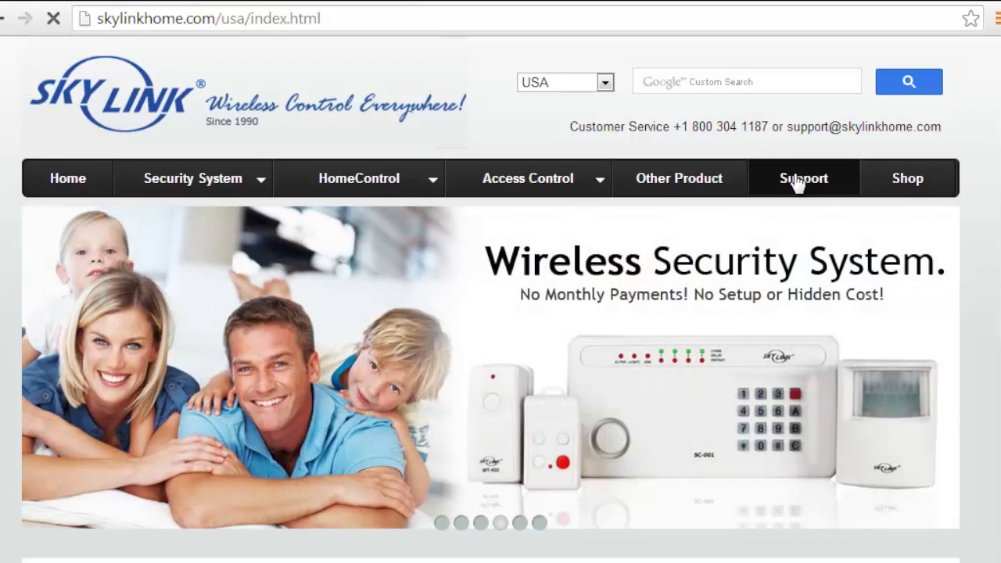
- Go to Support > Users Manual and pick WC-400 from the Model No. list
click(799, 181)
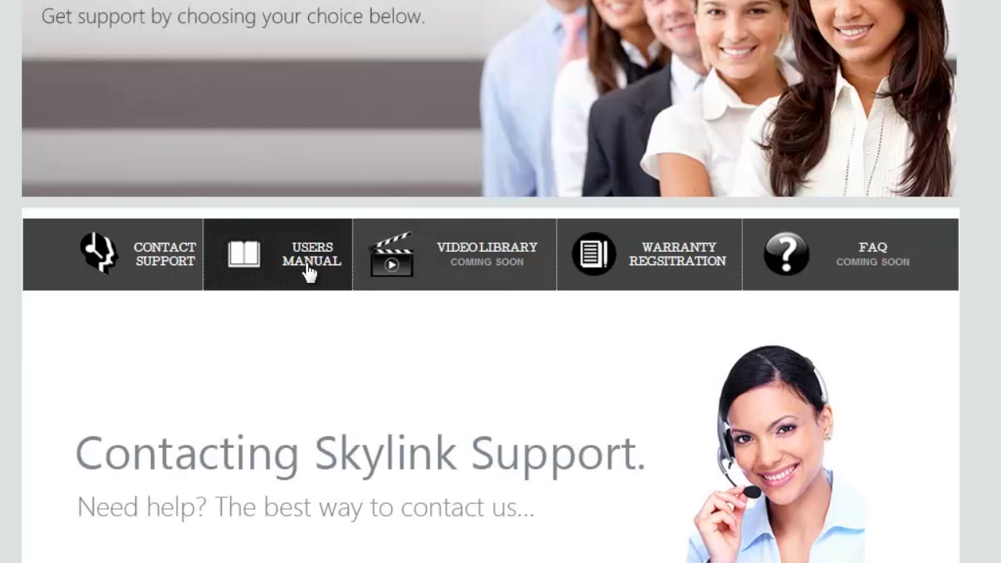
click(309, 270)
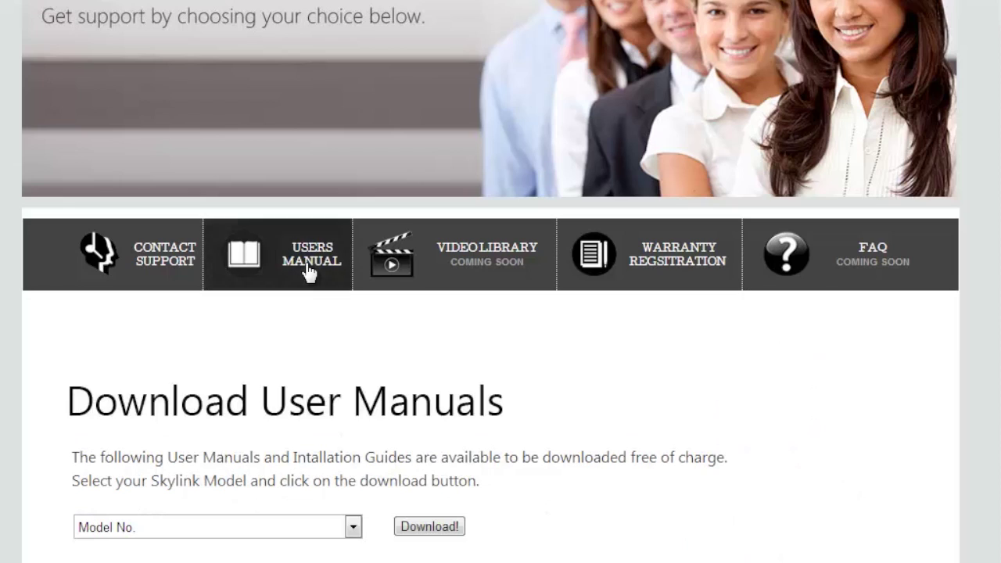
scroll(383, 377, down, 3)
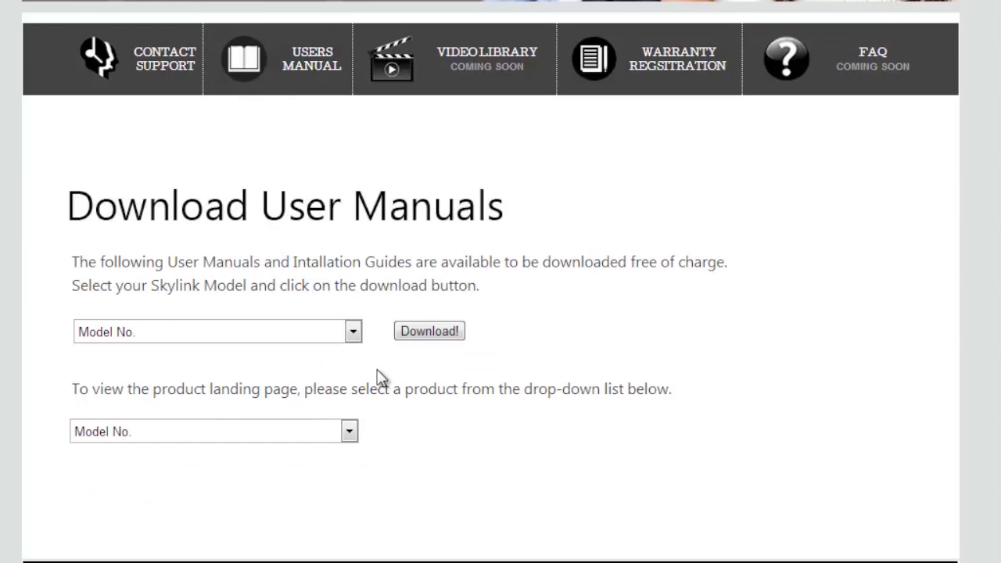
click(354, 334)
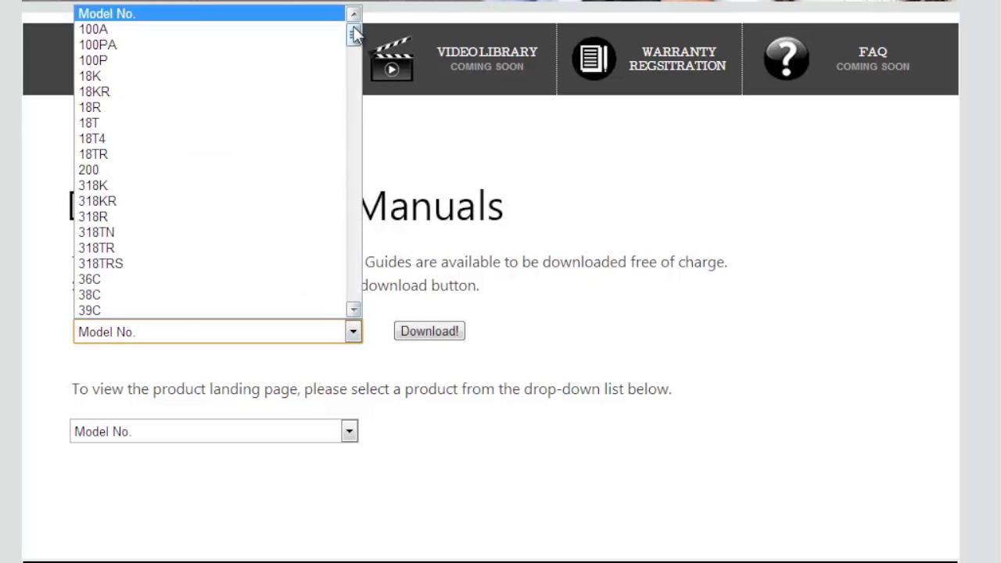
drag(352, 34, 359, 307)
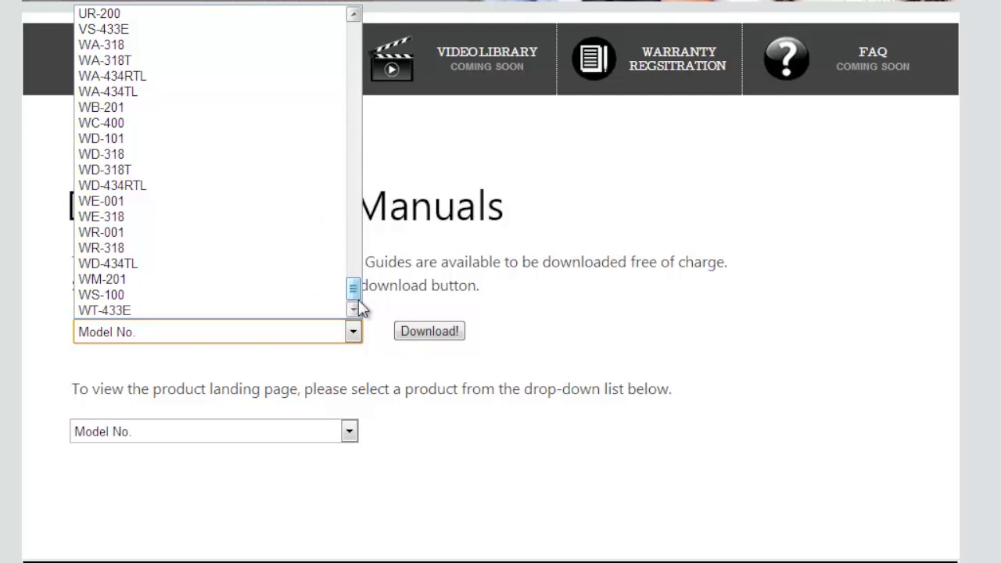
click(260, 130)
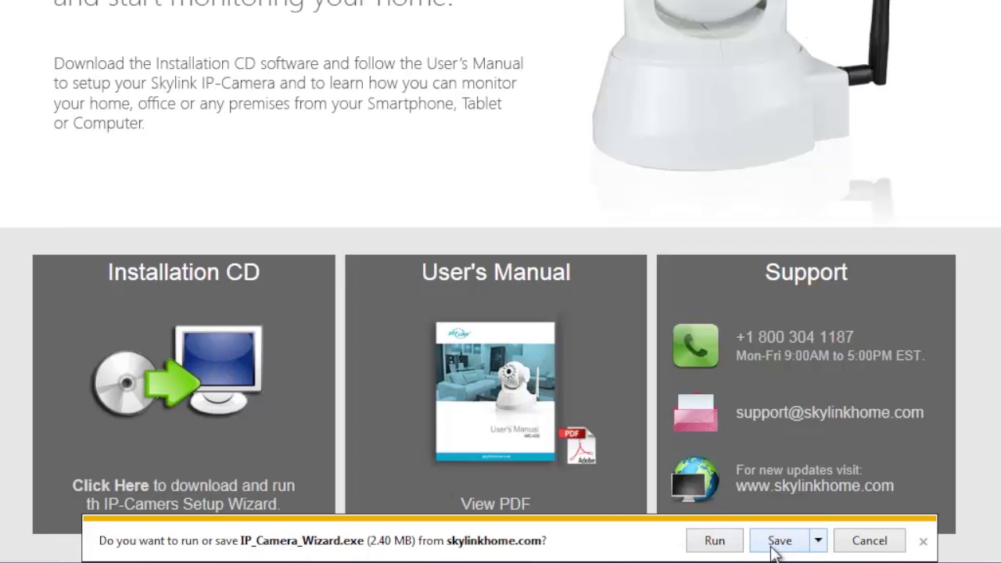
- Run IP_Camera_Wizard.exe (2.40 MB) instead of saving it
click(709, 543)
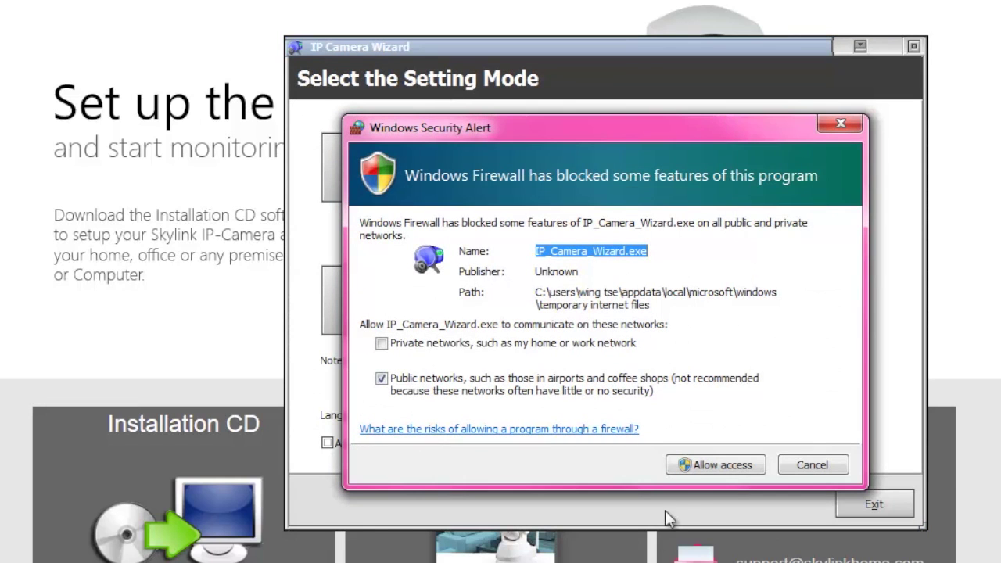
- Allow the wizard through Windows Firewall and run Wizard Mode until it finds the camera at 192.168.0.101:81
click(703, 465)
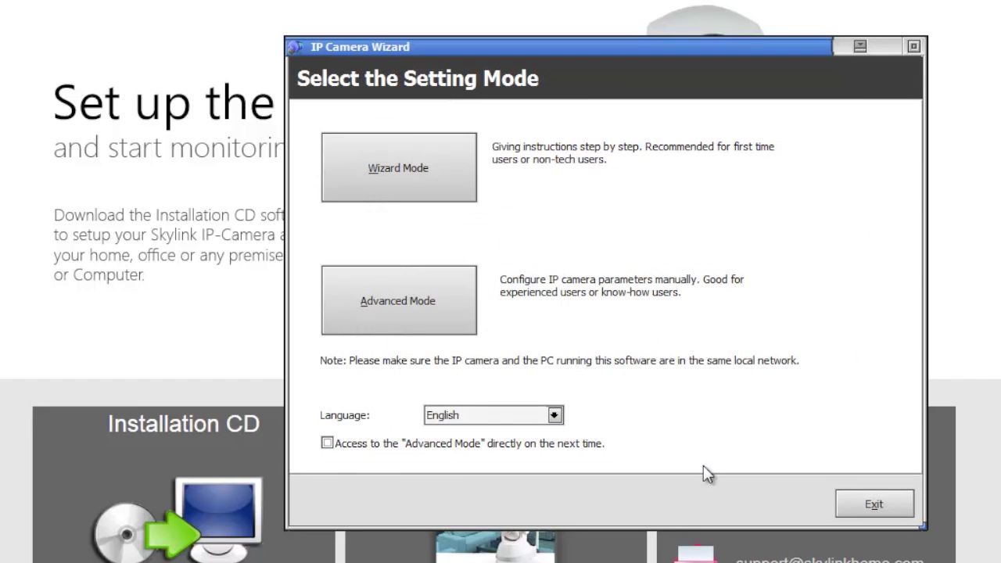
click(398, 178)
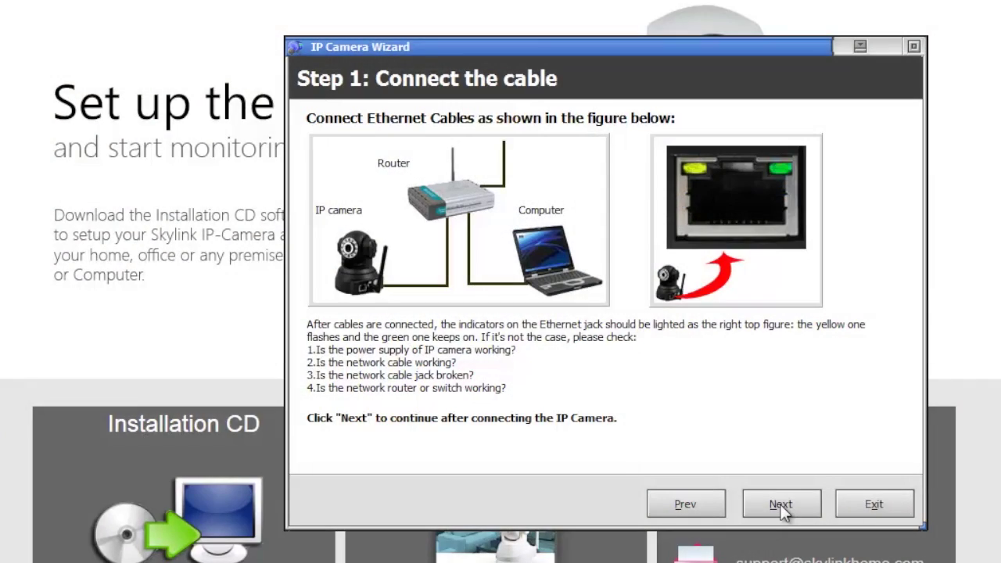
click(782, 508)
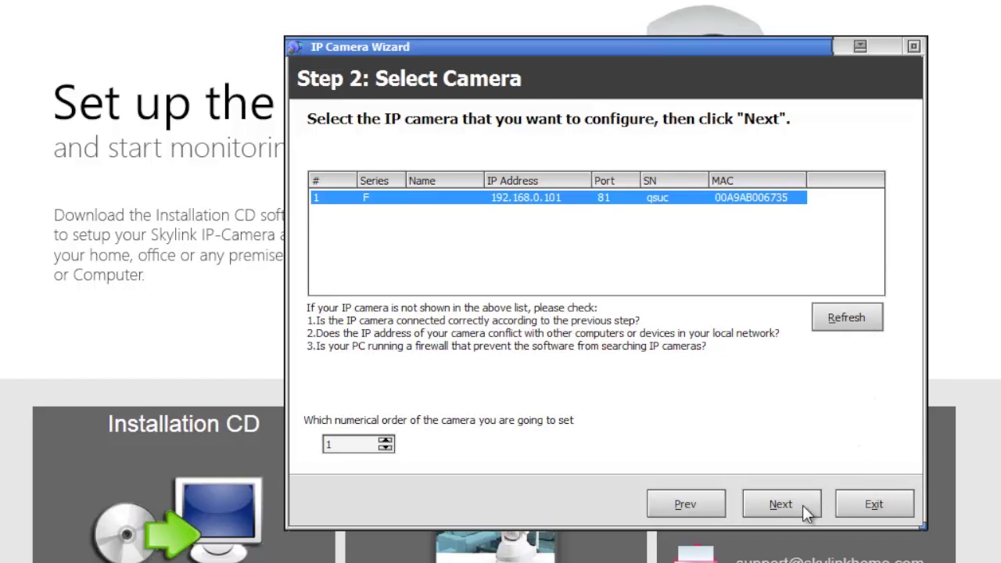
click(802, 505)
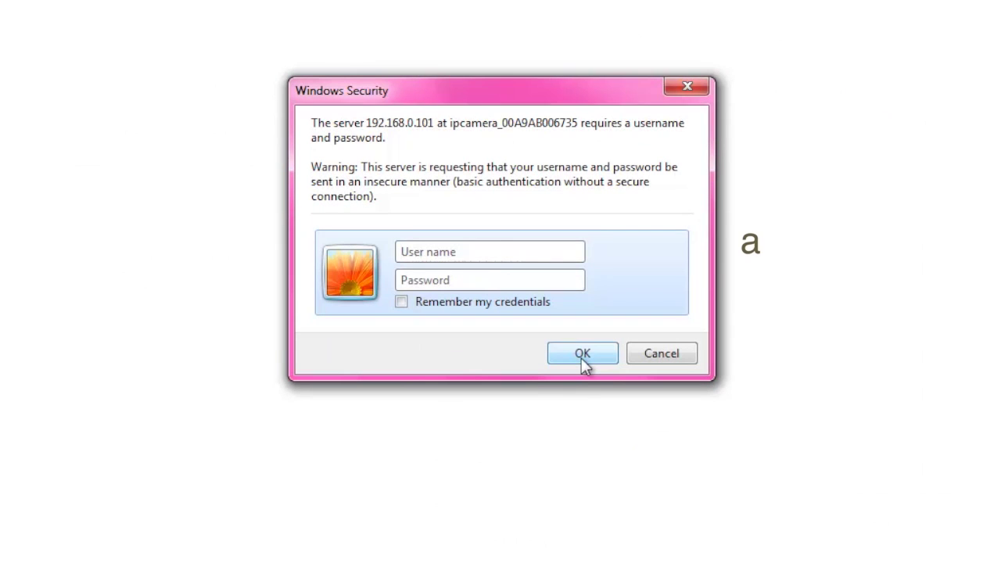
- Sign in to the camera as admin with a blank password and move the wizard window aside
text(admin)
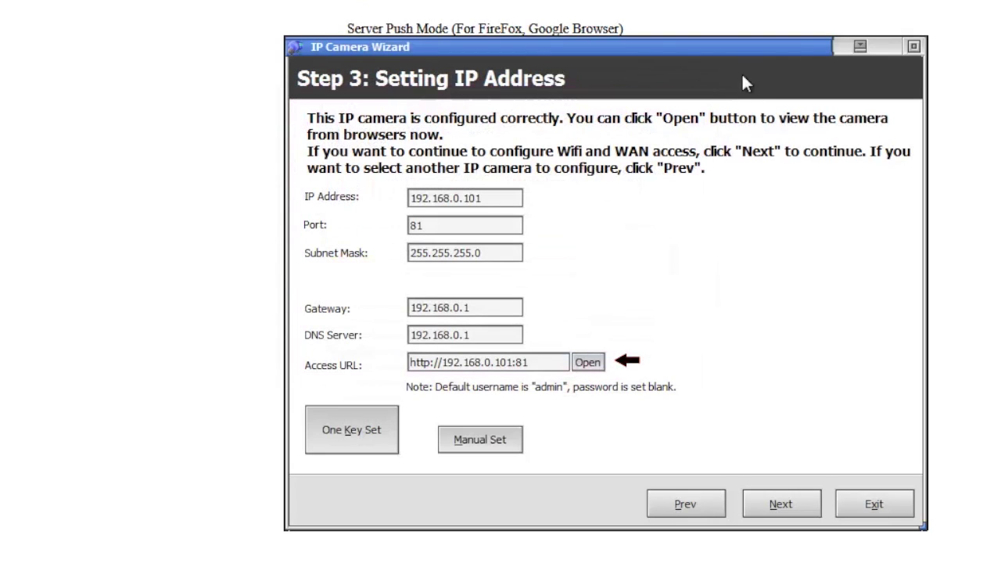
drag(813, 43, 1000, 65)
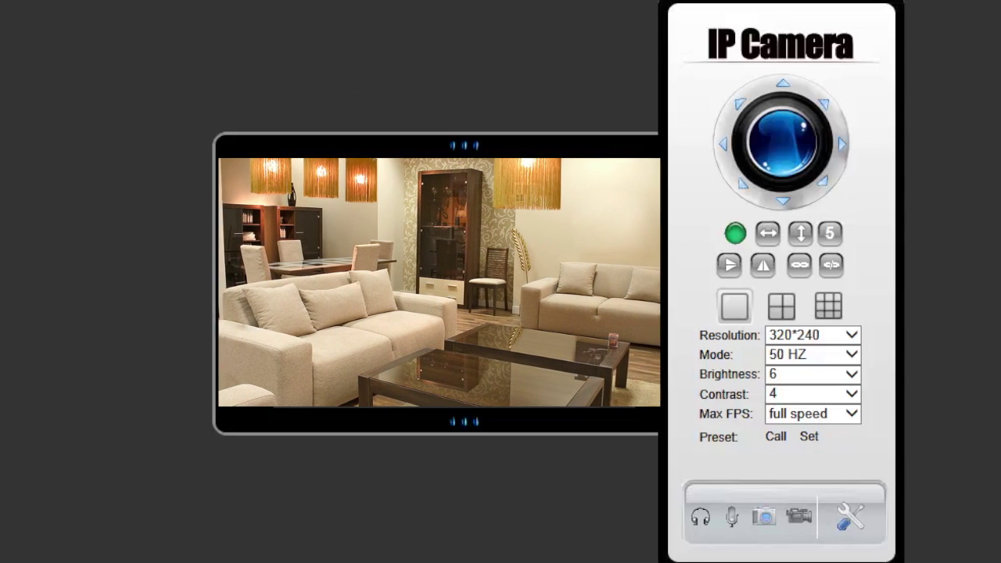
- In Basic Network Settings, turn off DHCP and move the wizard window off the form
click(857, 530)
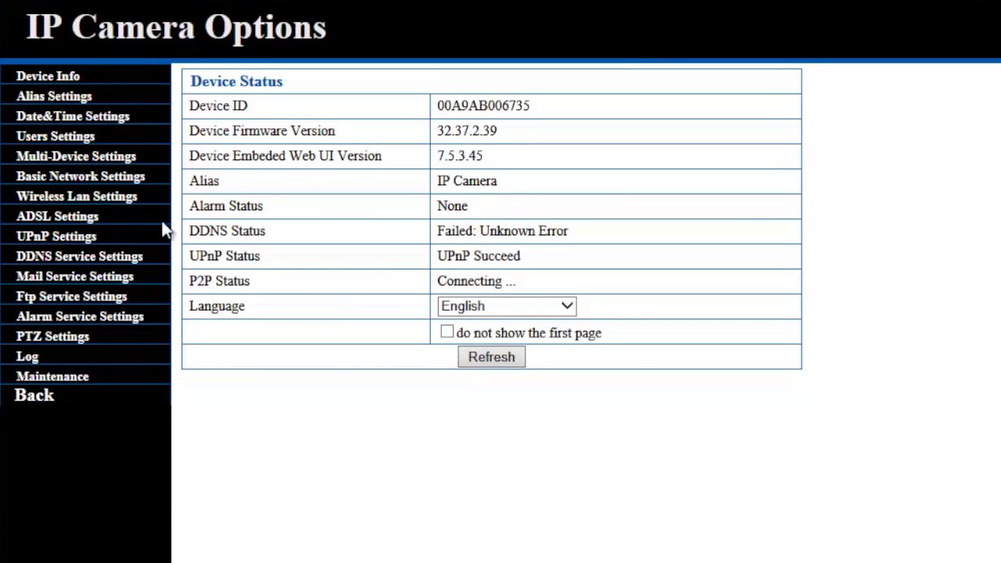
click(125, 180)
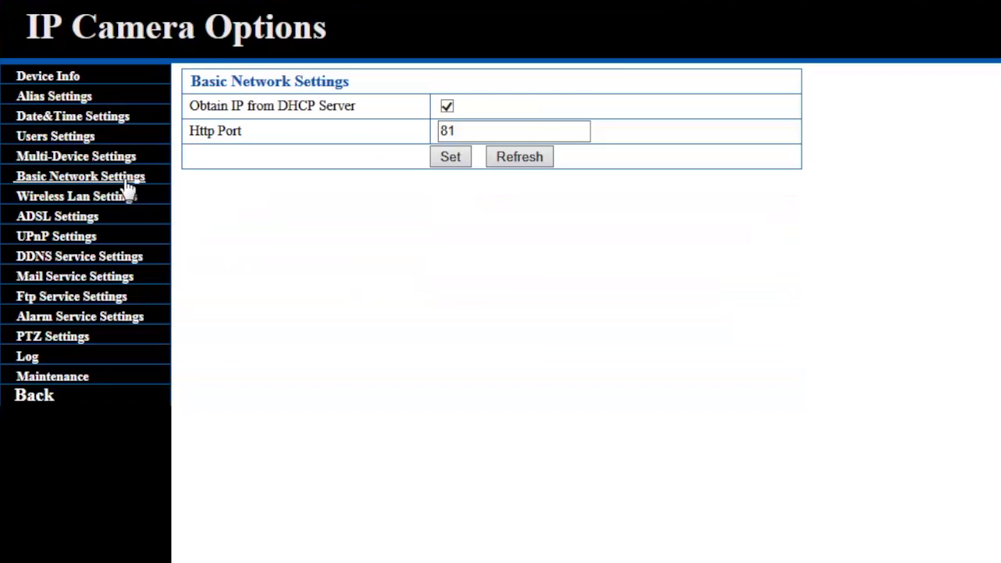
click(448, 106)
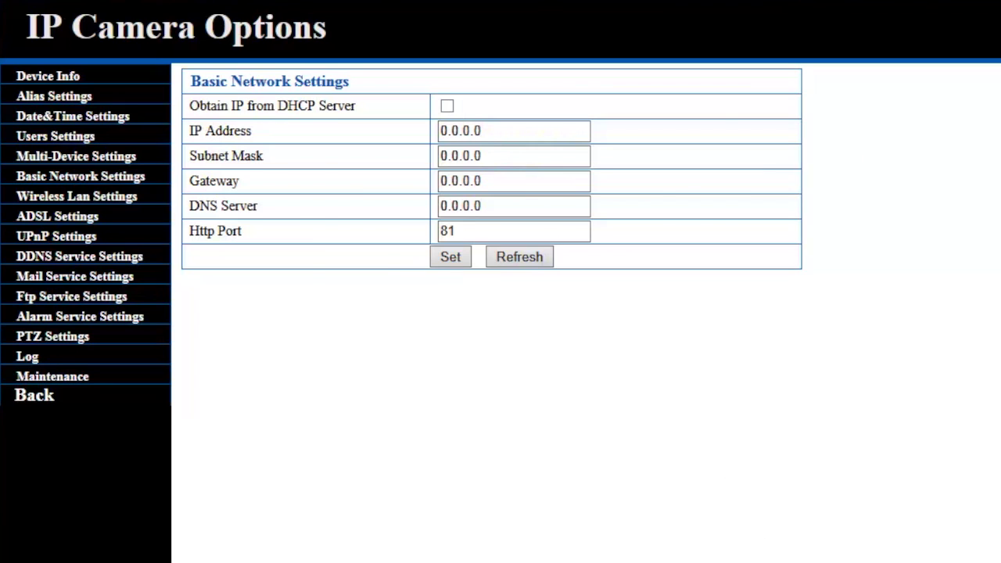
key(alt+Tab)
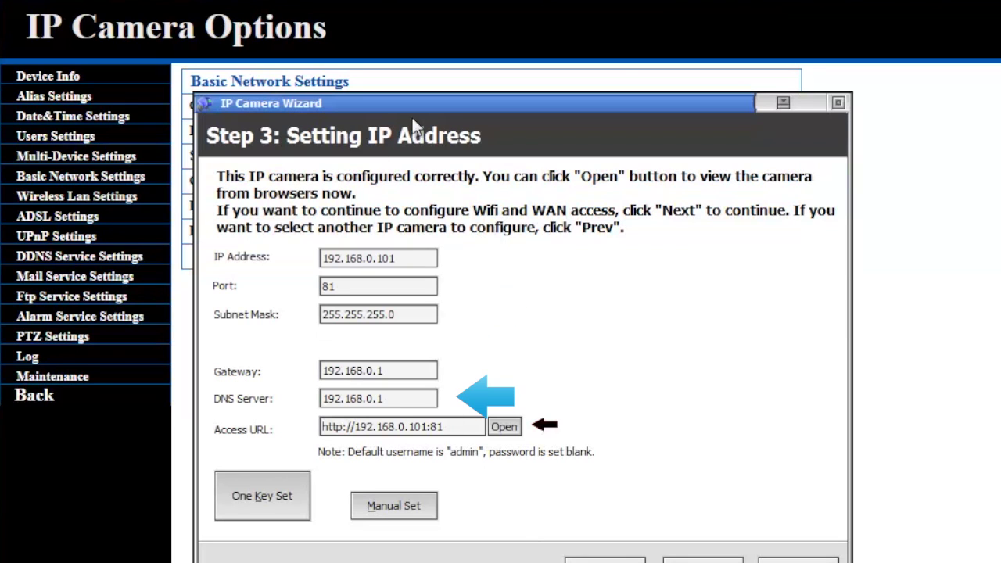
drag(425, 105, 441, 316)
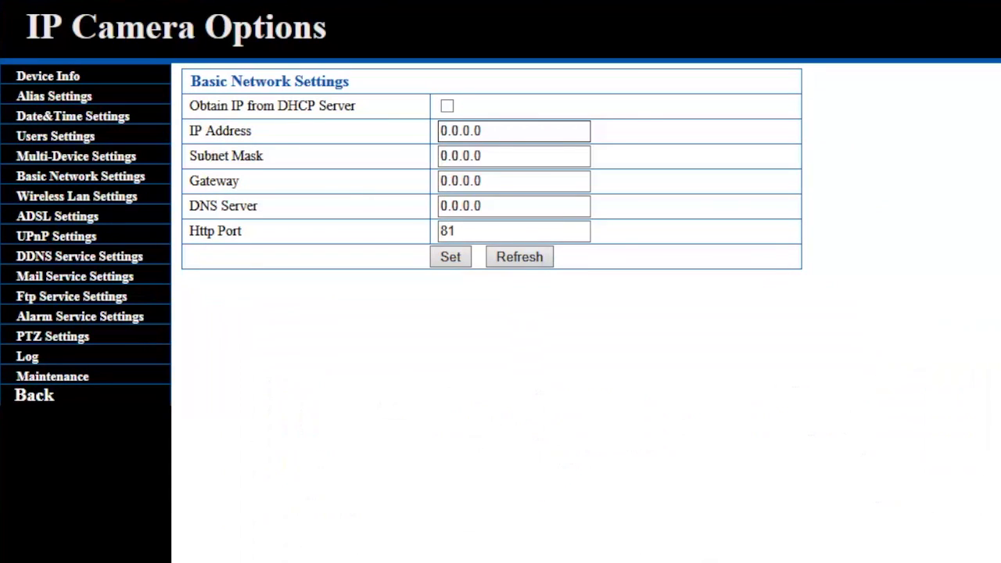
- Enter IP 192.168.0.101, mask 255.255.255.0, gateway and DNS 192.168.0.1, and apply
triple_click(547, 131)
text(192.168.0.101)
triple_click(500, 160)
text(2)
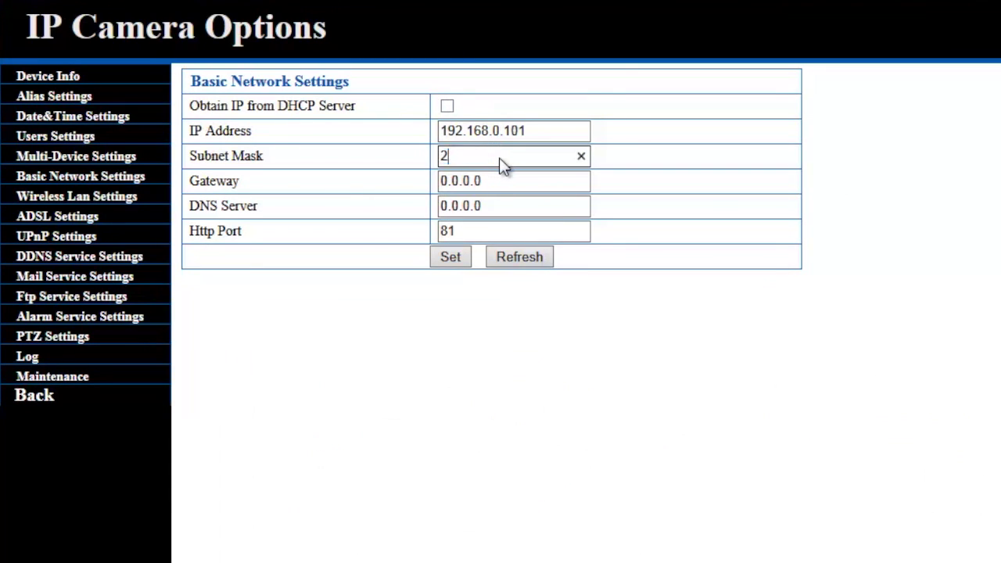
text(55.255.255.0)
triple_click(497, 183)
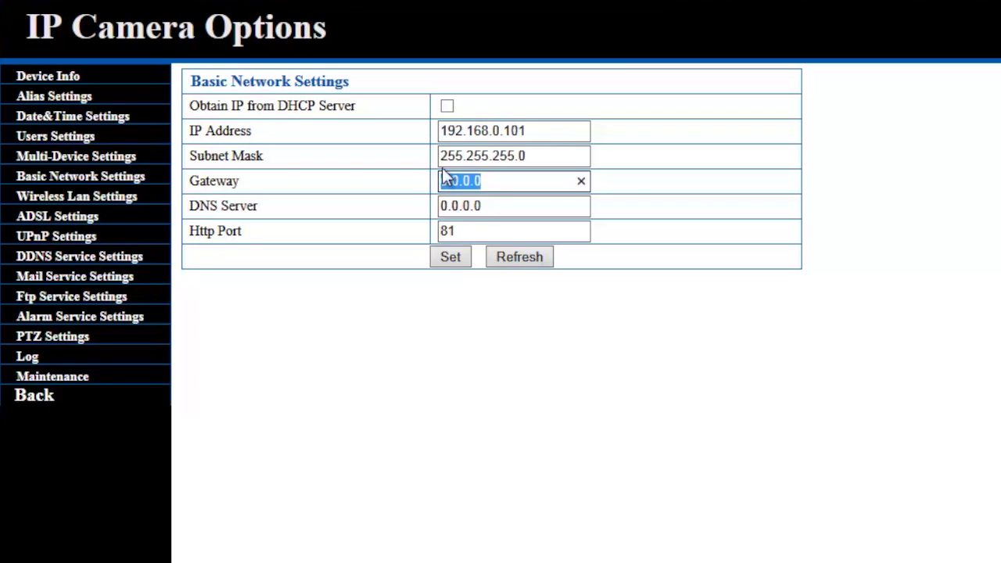
text(192.168.0.1)
triple_click(478, 209)
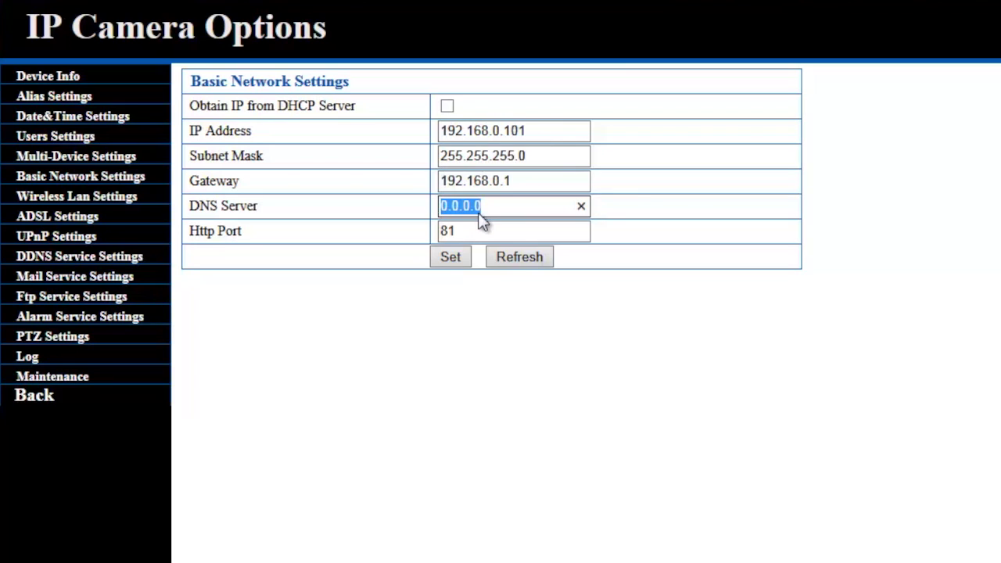
text(192.168.0.1)
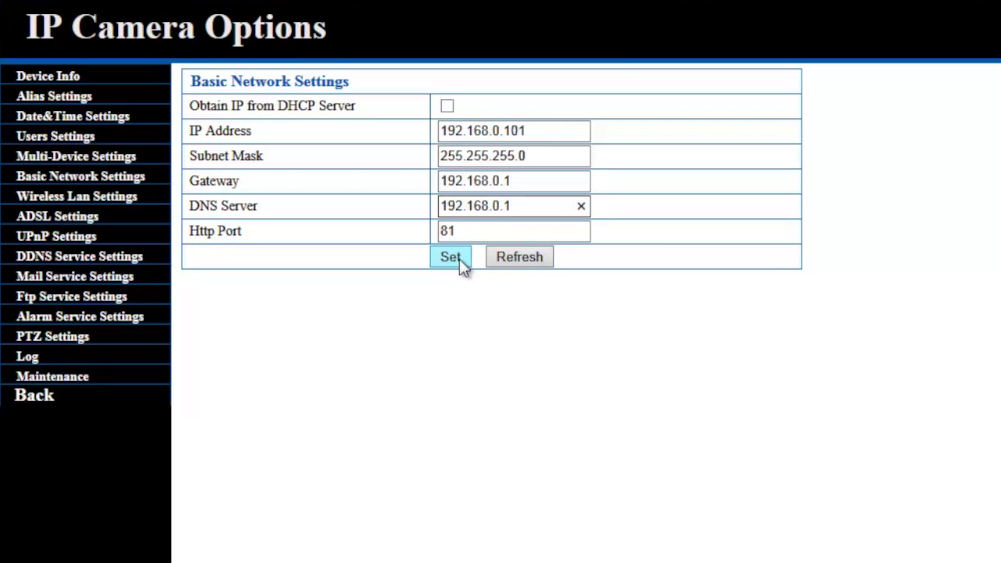
click(460, 261)
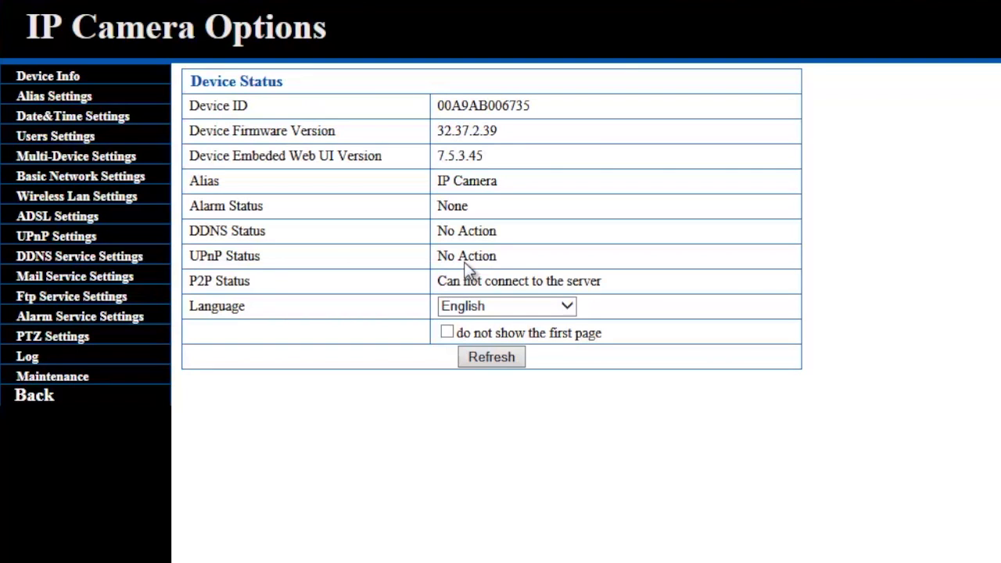
- Scan for Wi-Fi, pick the dlink WPA2 Personal (AES) network, enter the share key, and apply
click(114, 202)
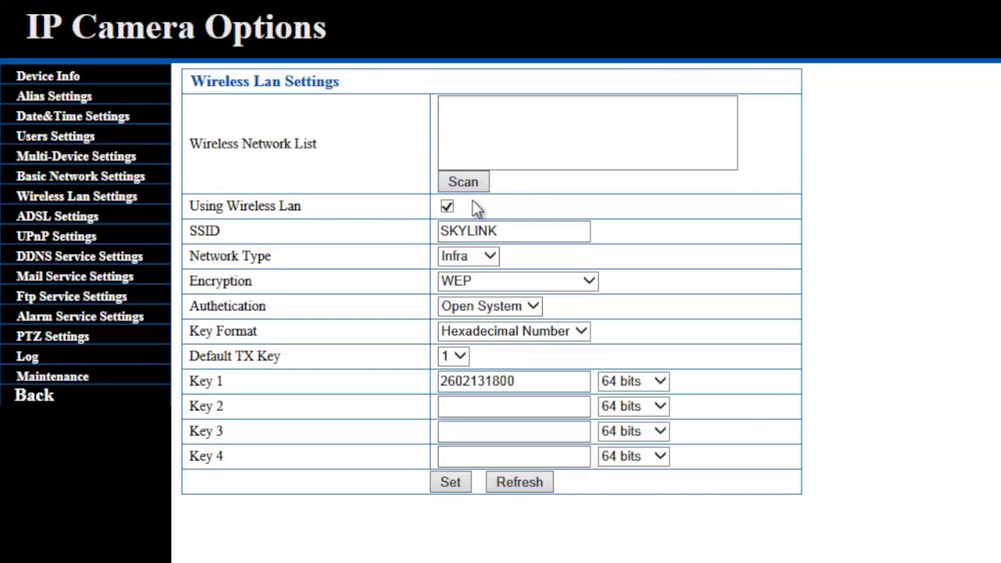
click(465, 182)
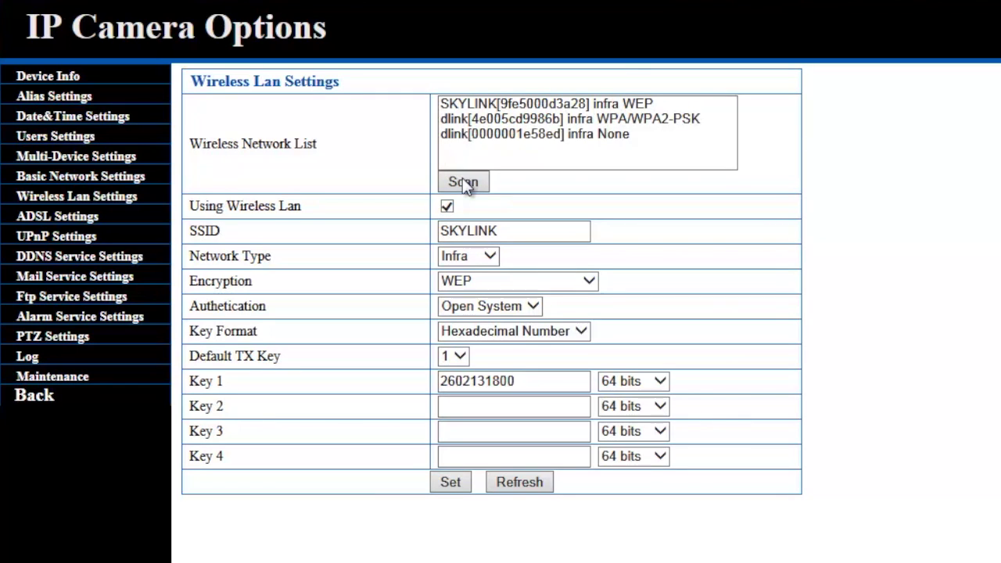
click(527, 119)
click(530, 117)
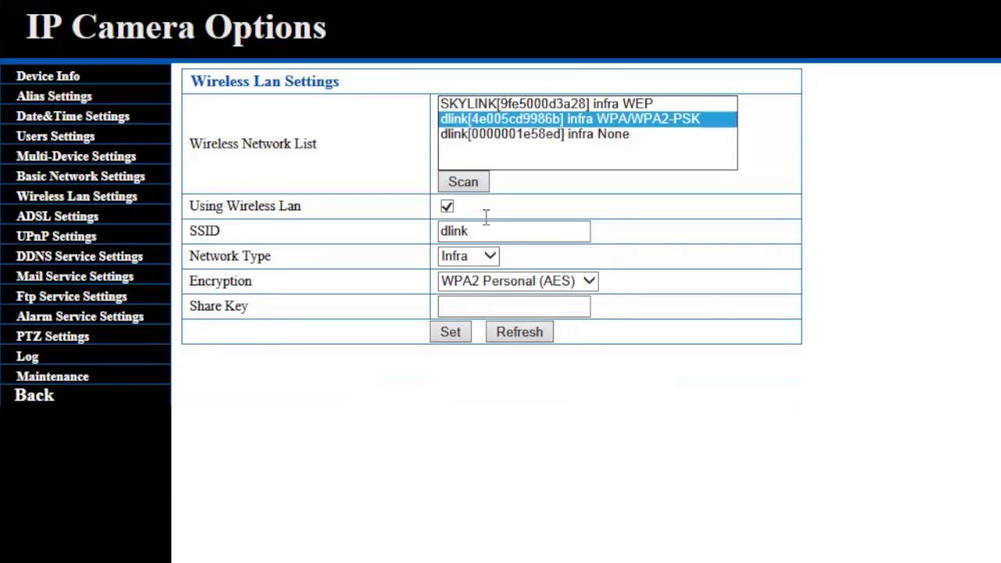
click(474, 308)
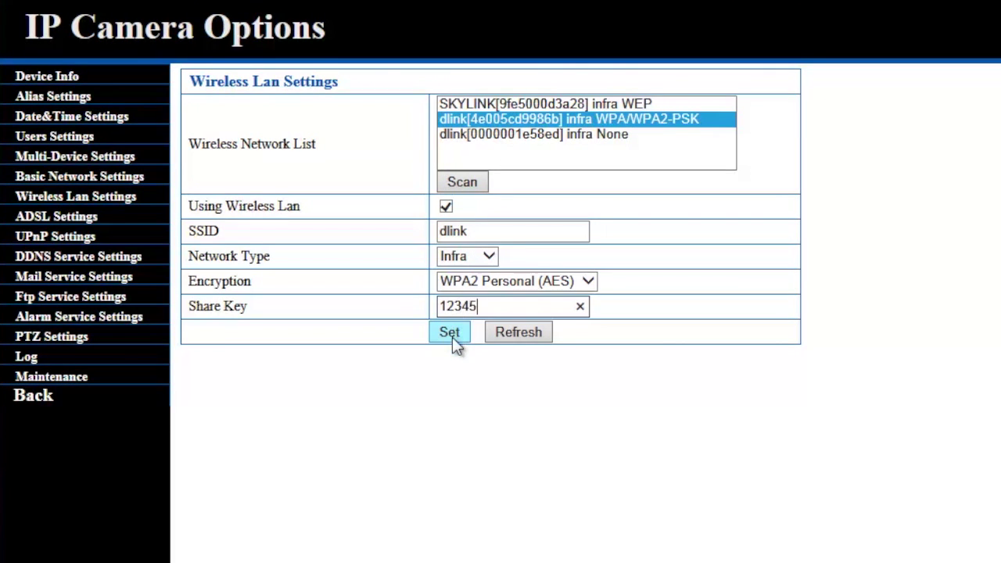
click(450, 332)
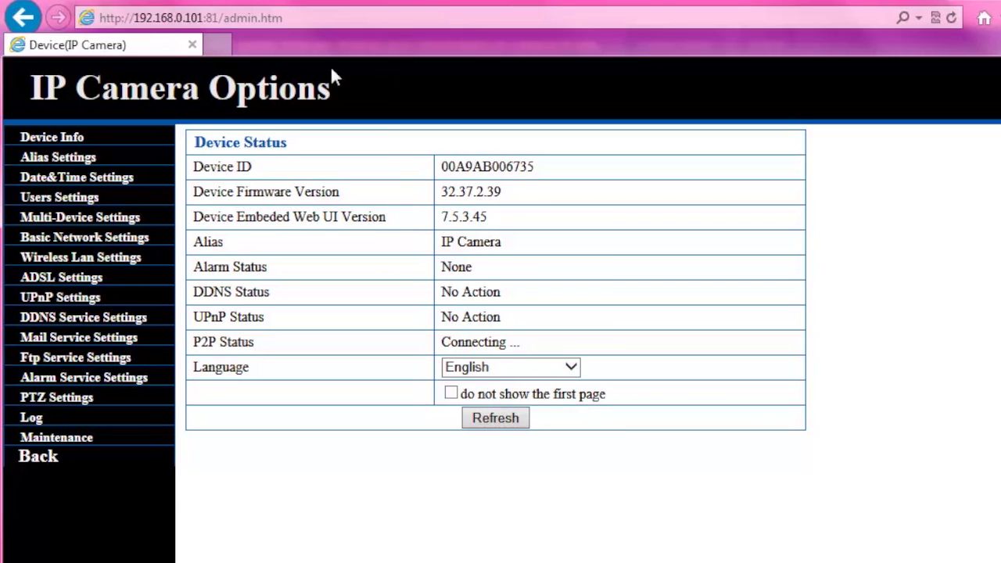
- Go to the router admin page at 192.168.0.1 and open its Advanced settings
click(302, 18)
text(192.1)
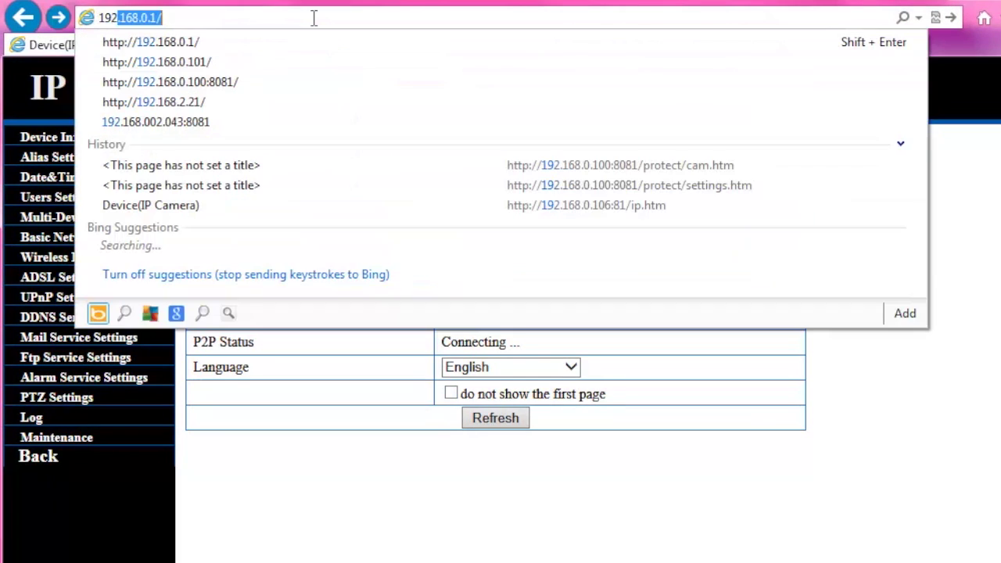
text(68.0.1)
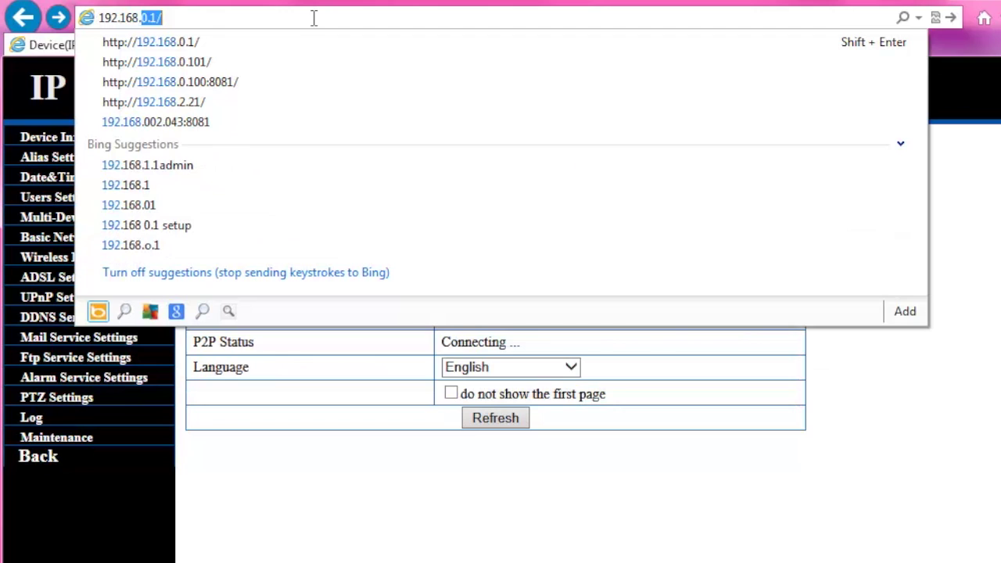
key(Return)
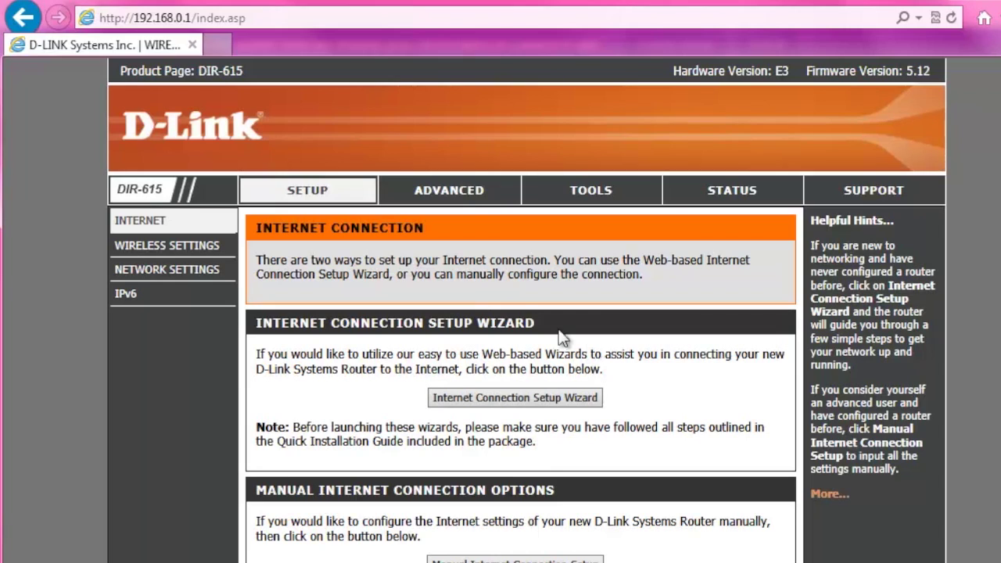
click(452, 194)
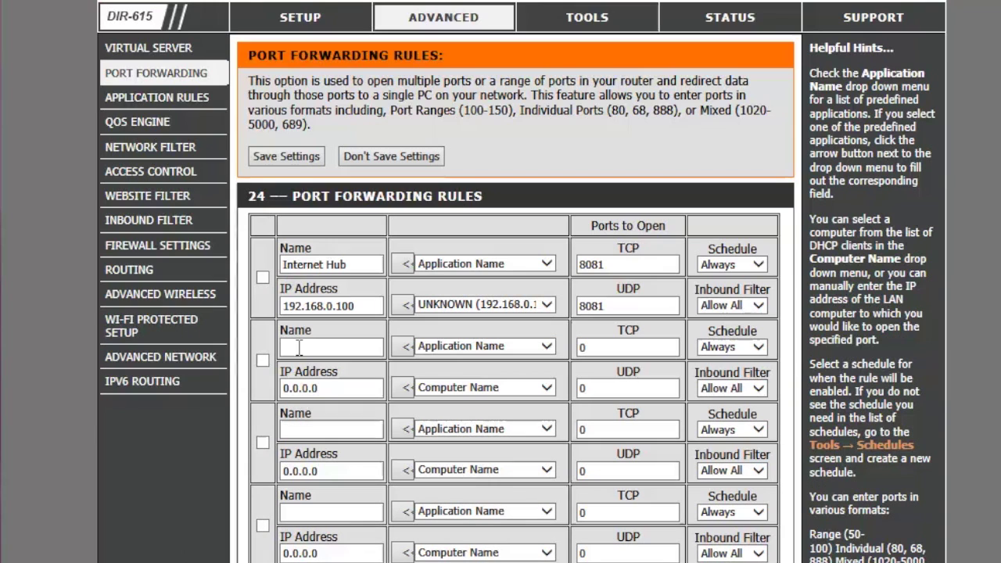
- Fill the second rule row: name IP Camera, IP 192.168.0.101, TCP and UDP ports 81
click(299, 348)
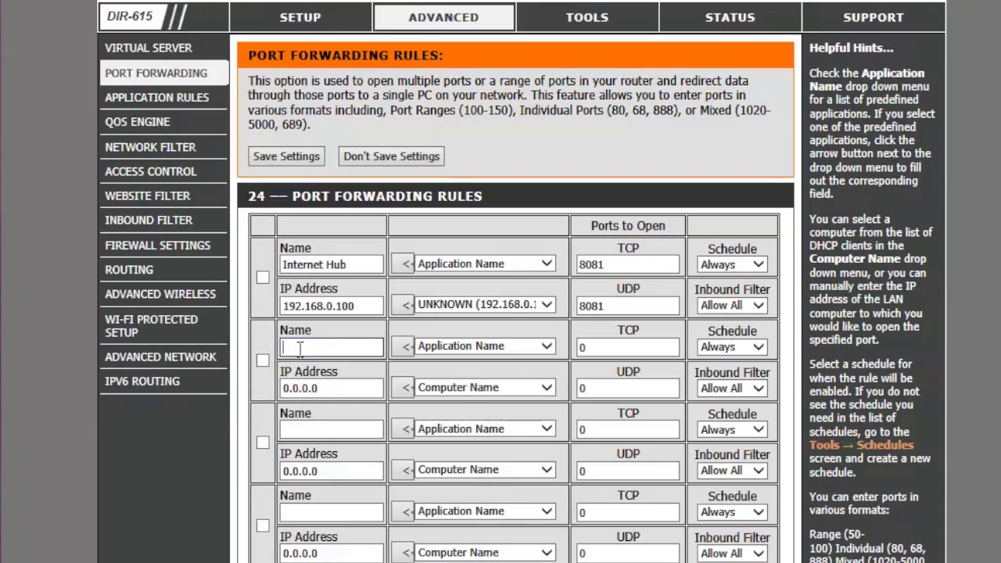
text(IP Camera)
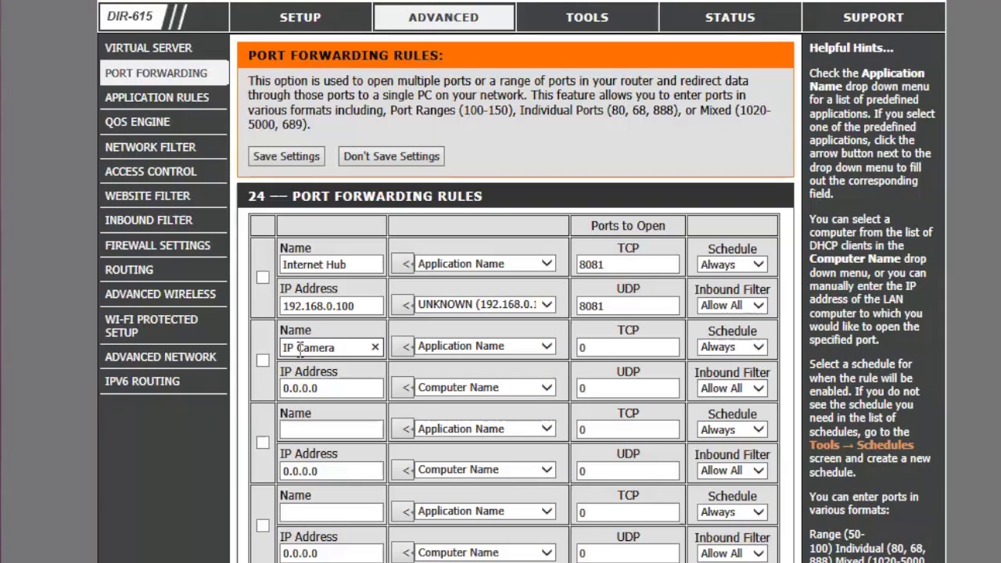
key(Tab)
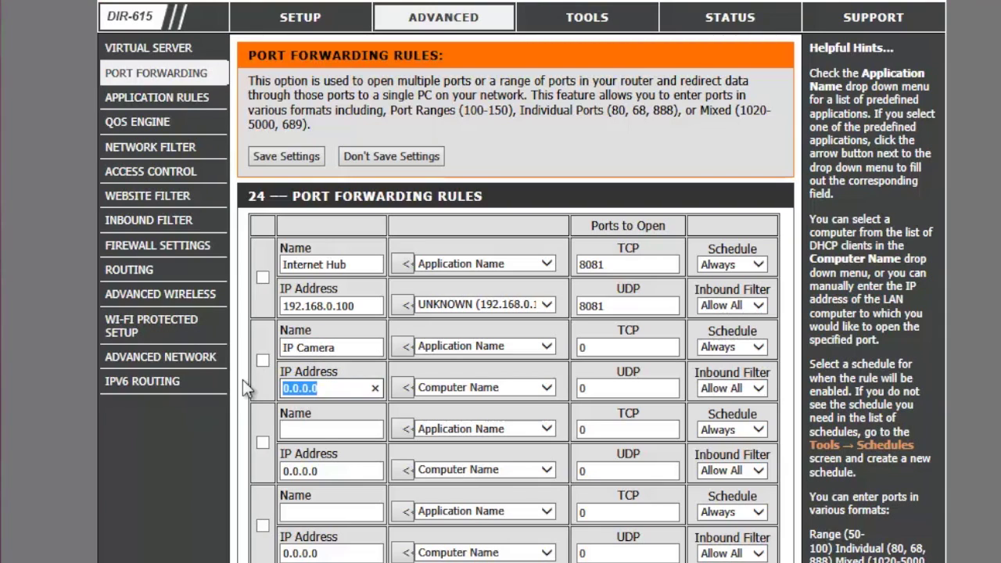
text(192.168)
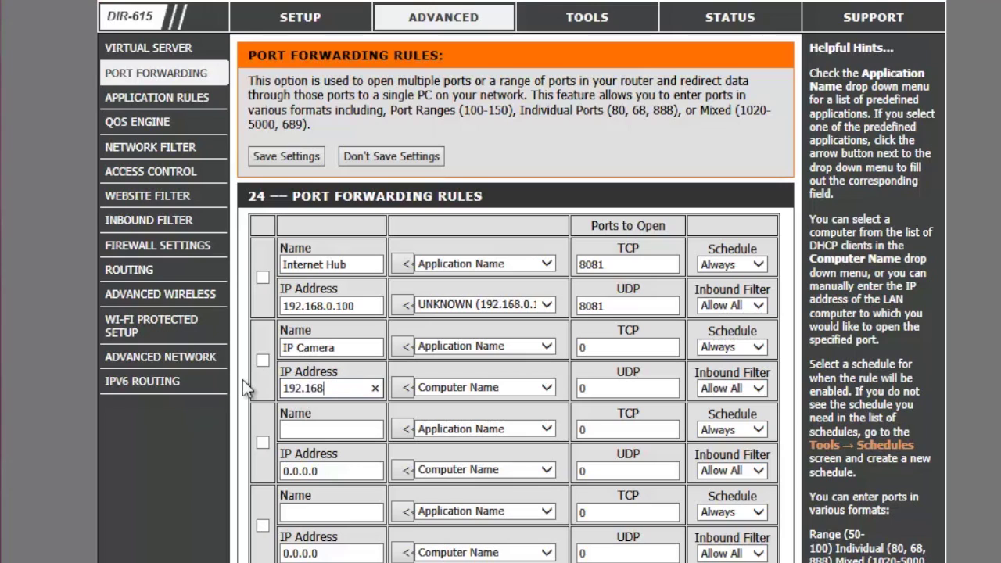
text(.0.101)
click(545, 389)
click(545, 399)
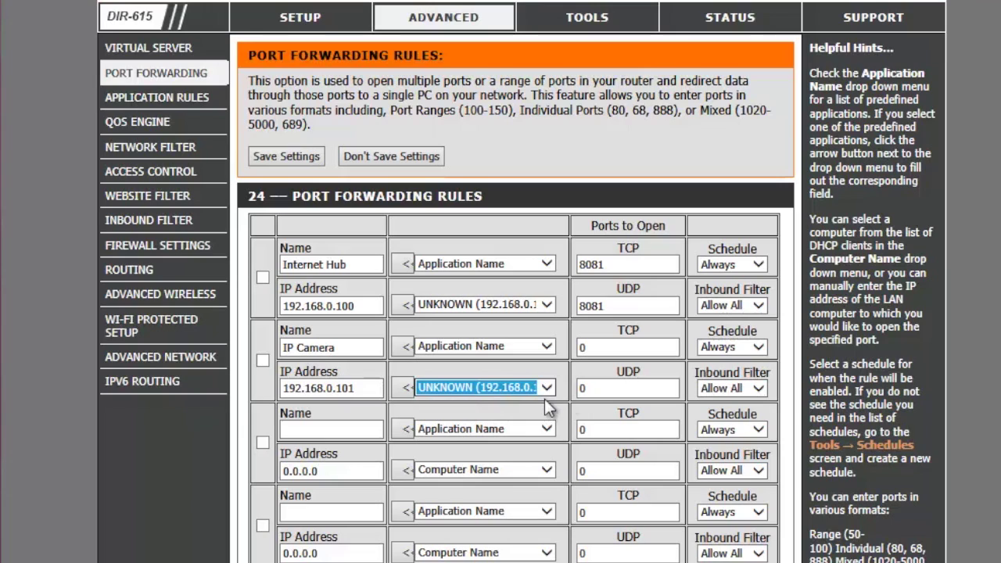
drag(602, 347, 559, 344)
text(81)
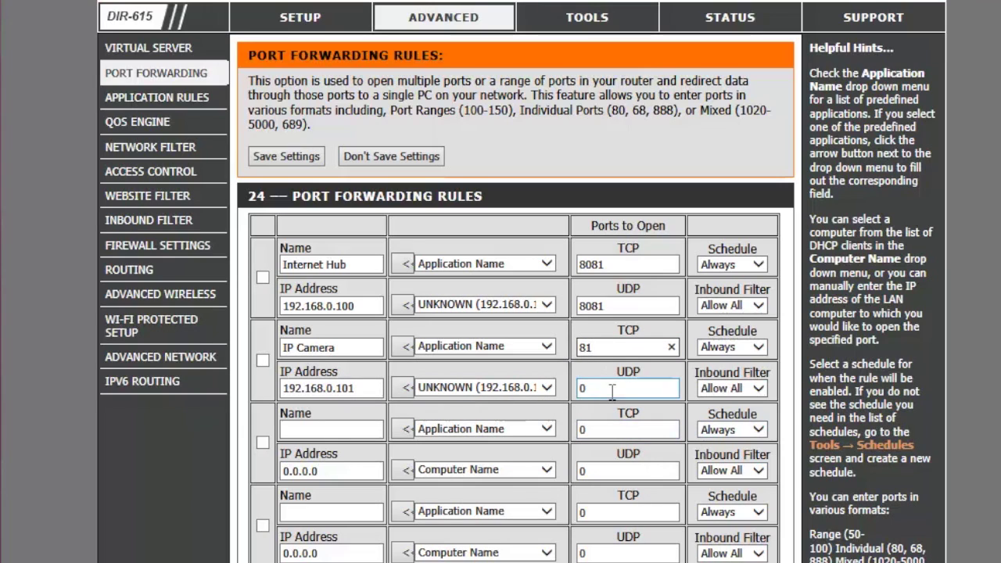
drag(608, 387, 552, 387)
text(81)
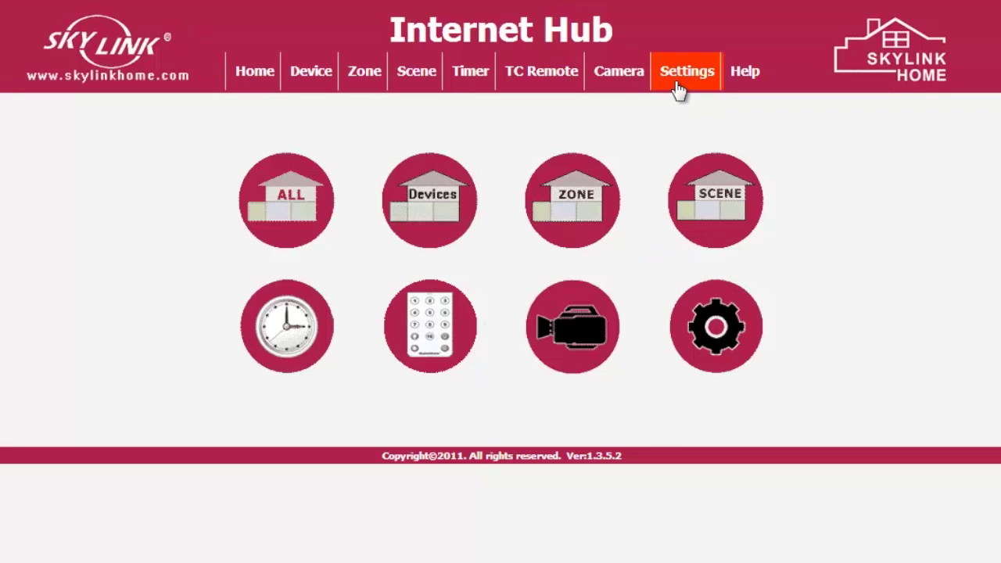
- Open the hub's Settings > Network Settings and copy its DDNS address
click(677, 87)
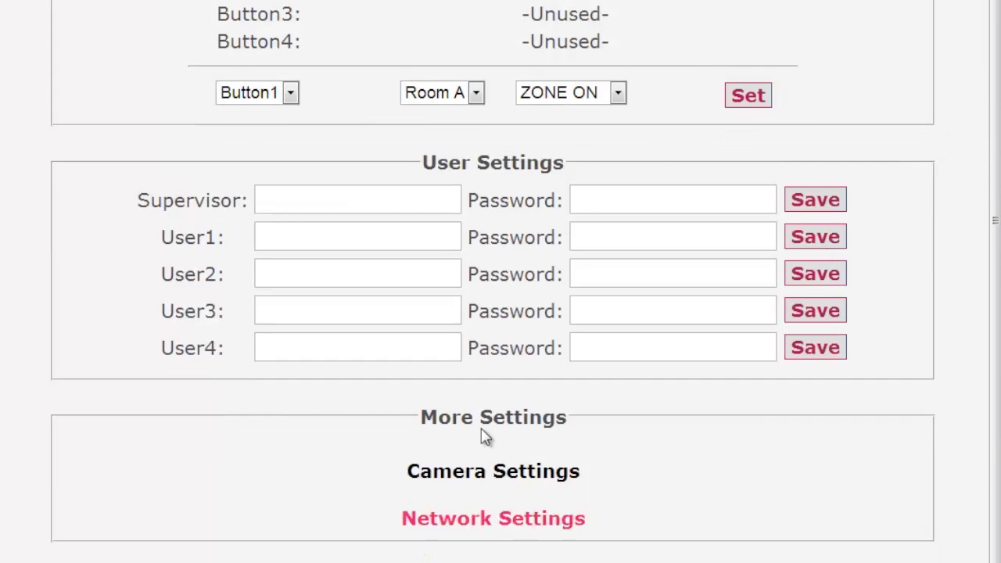
click(484, 531)
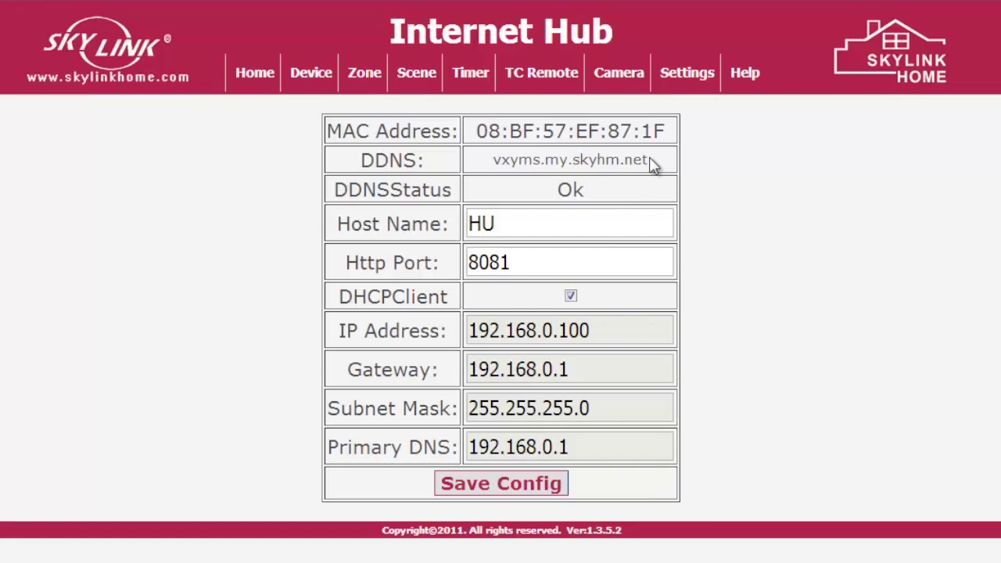
drag(649, 161, 493, 165)
right_click(510, 162)
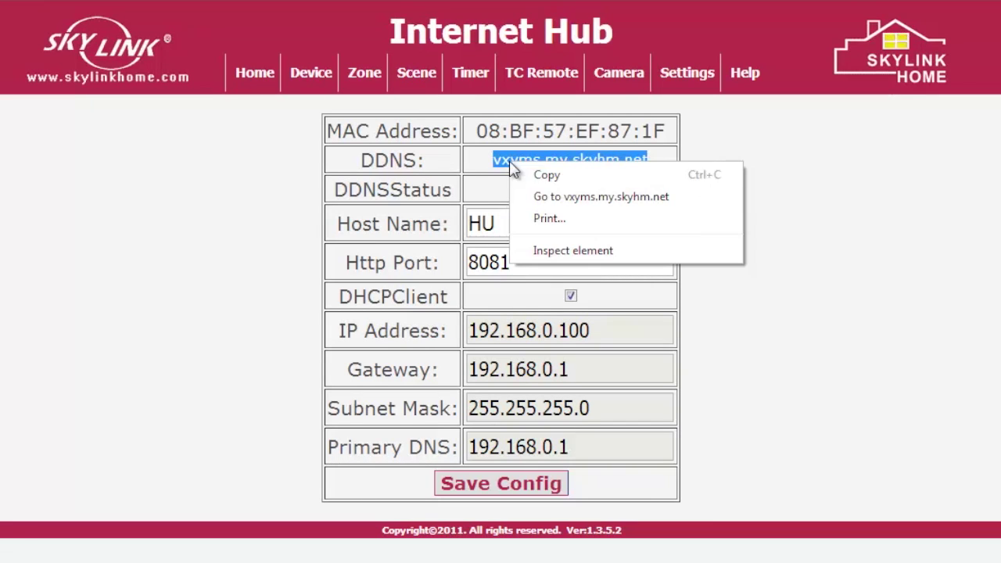
click(529, 174)
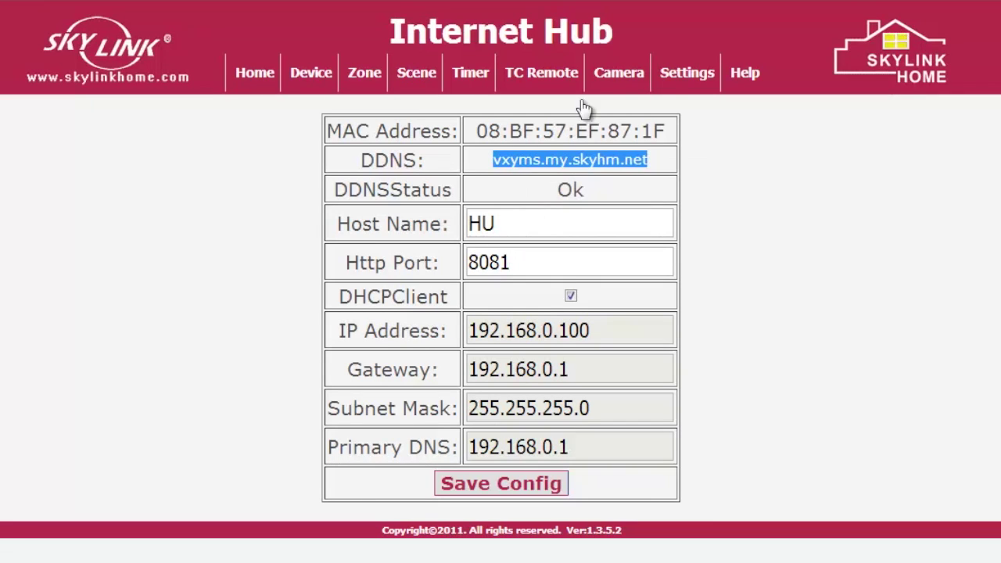
- Add camera Room A with the pasted DDNS address, port 81 and user admin, then view the Camera list
click(695, 88)
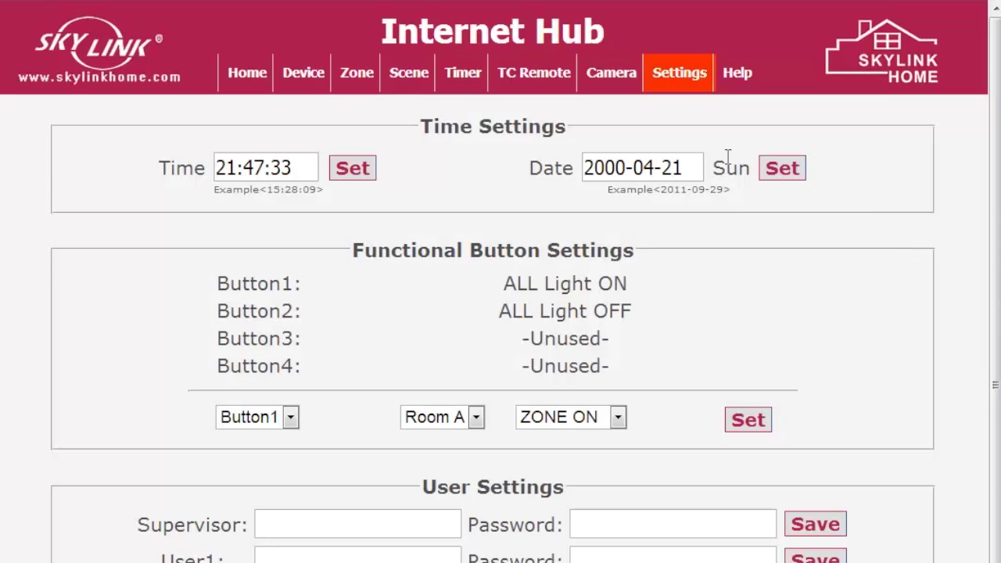
scroll(932, 373, down, 4)
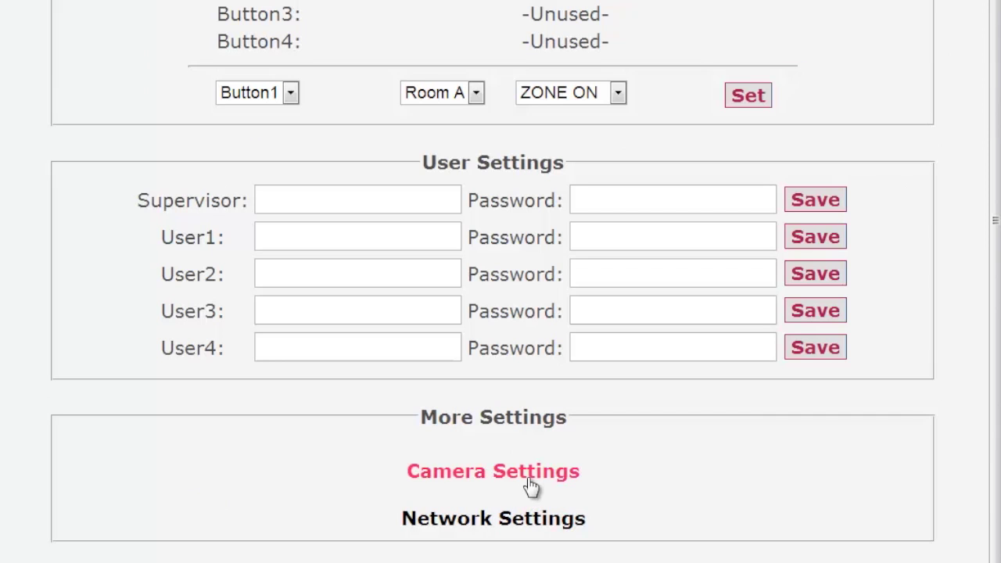
click(530, 472)
click(338, 209)
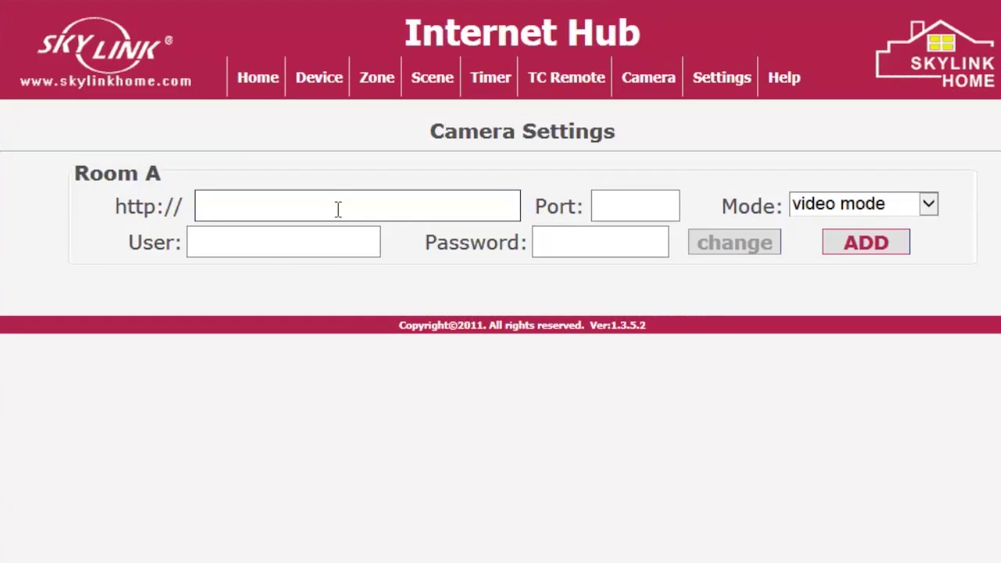
key(ctrl+v)
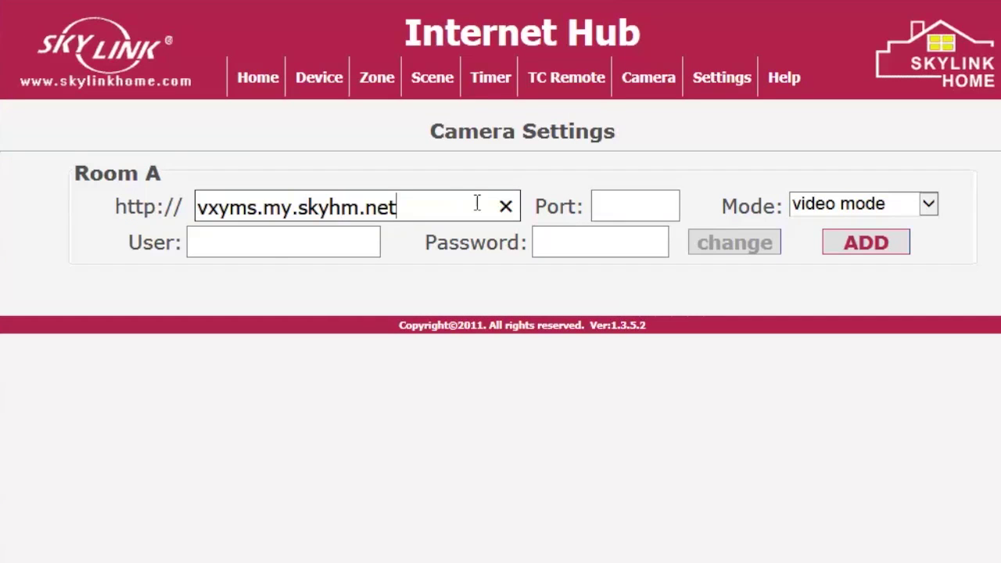
click(624, 202)
text(81)
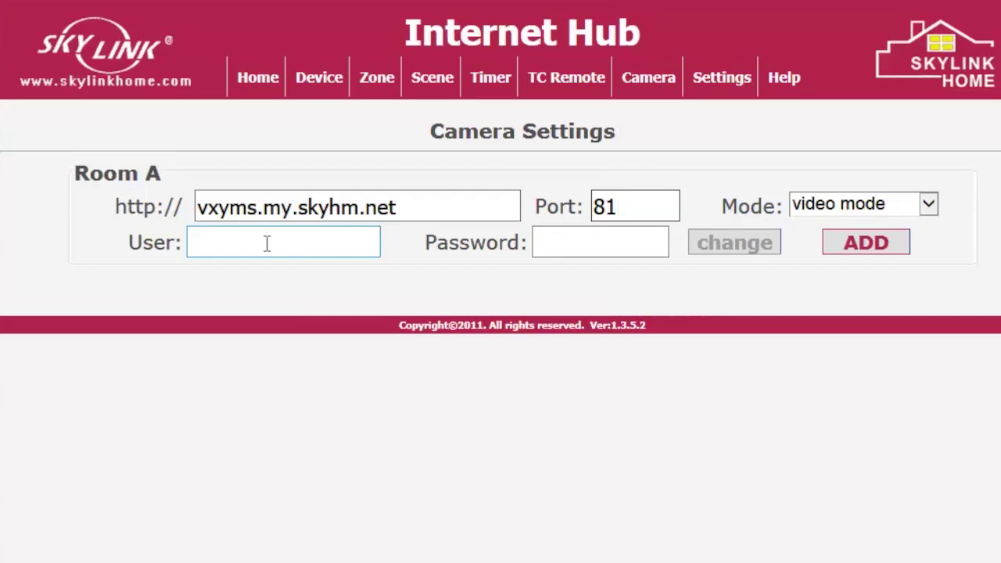
click(266, 243)
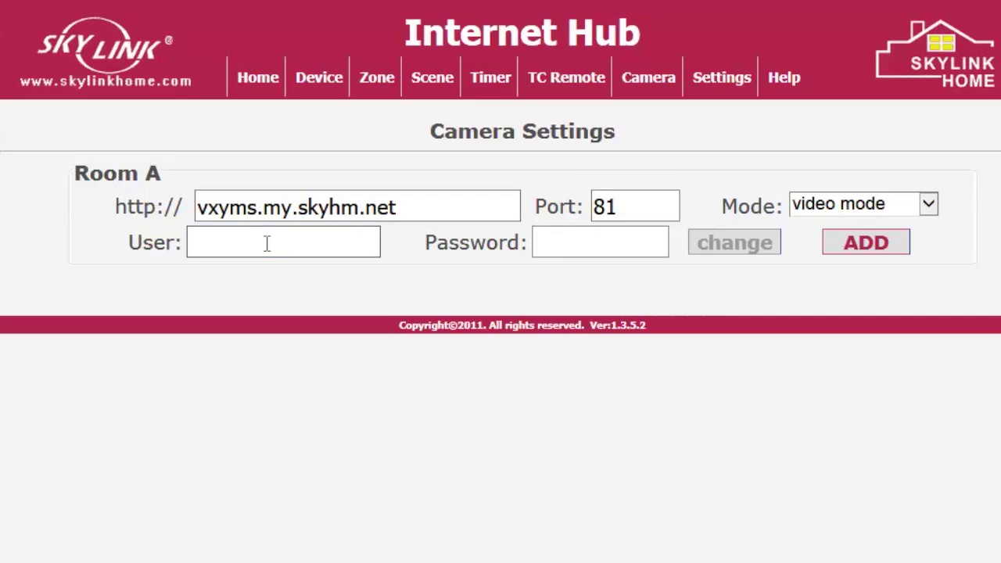
text(admin)
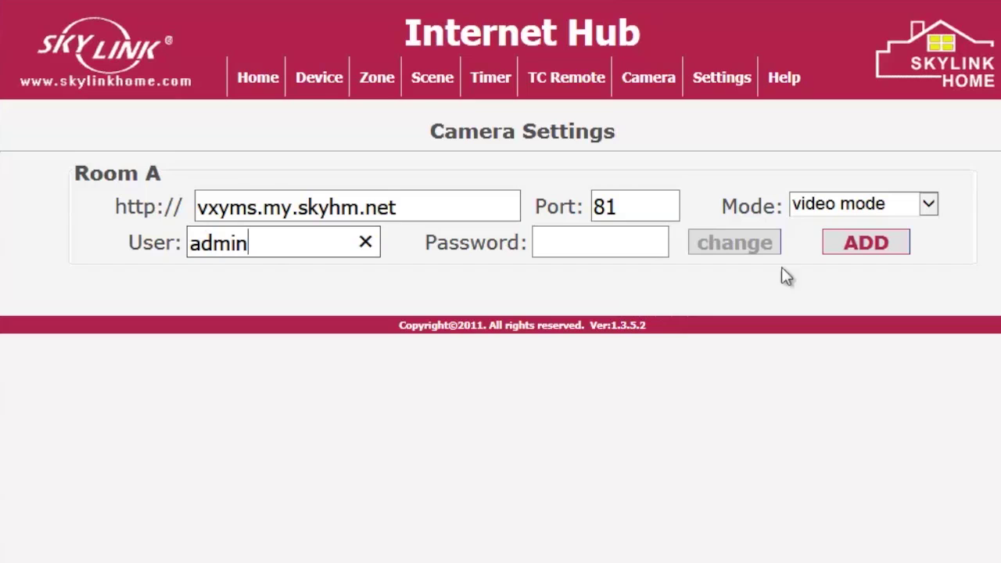
click(854, 250)
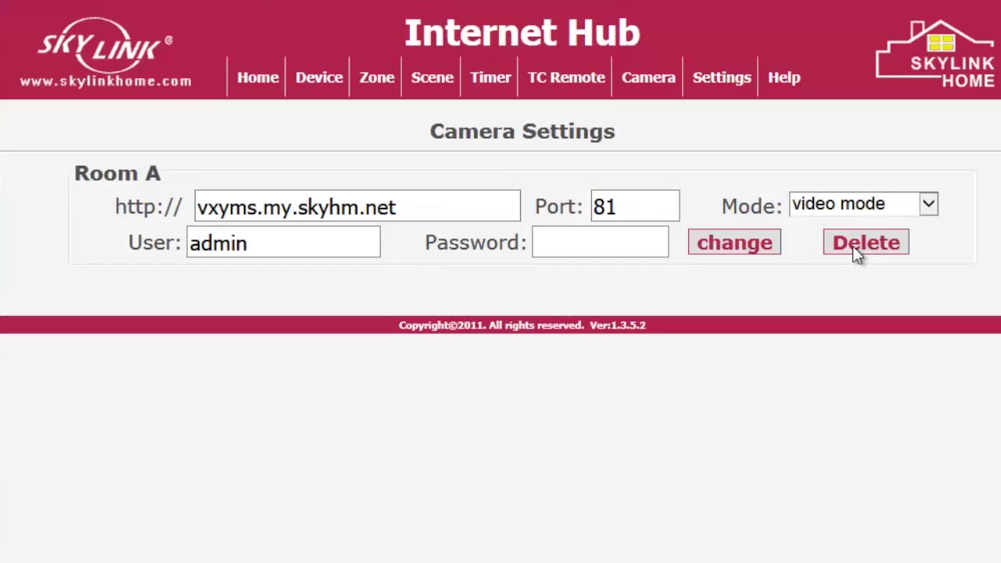
click(646, 87)
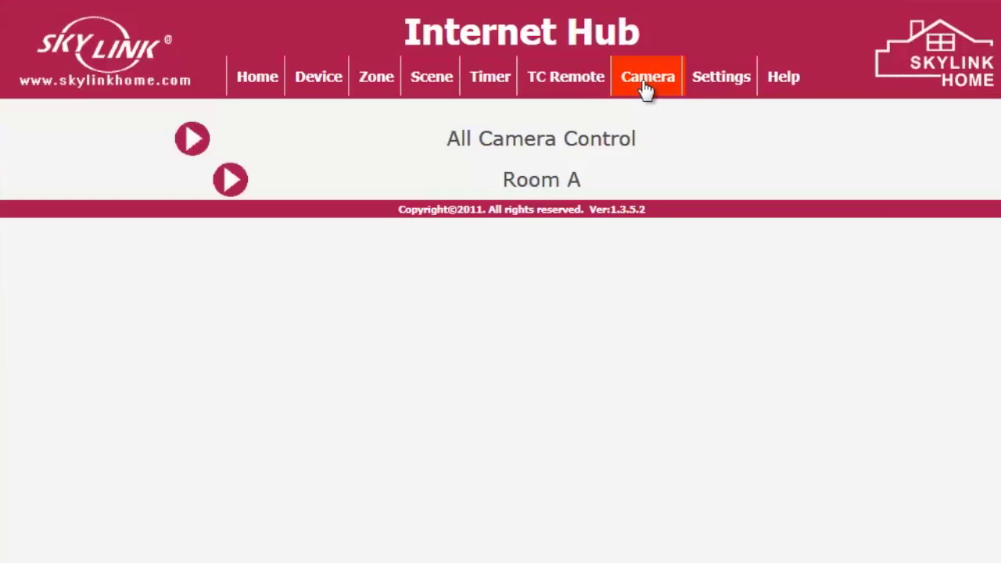